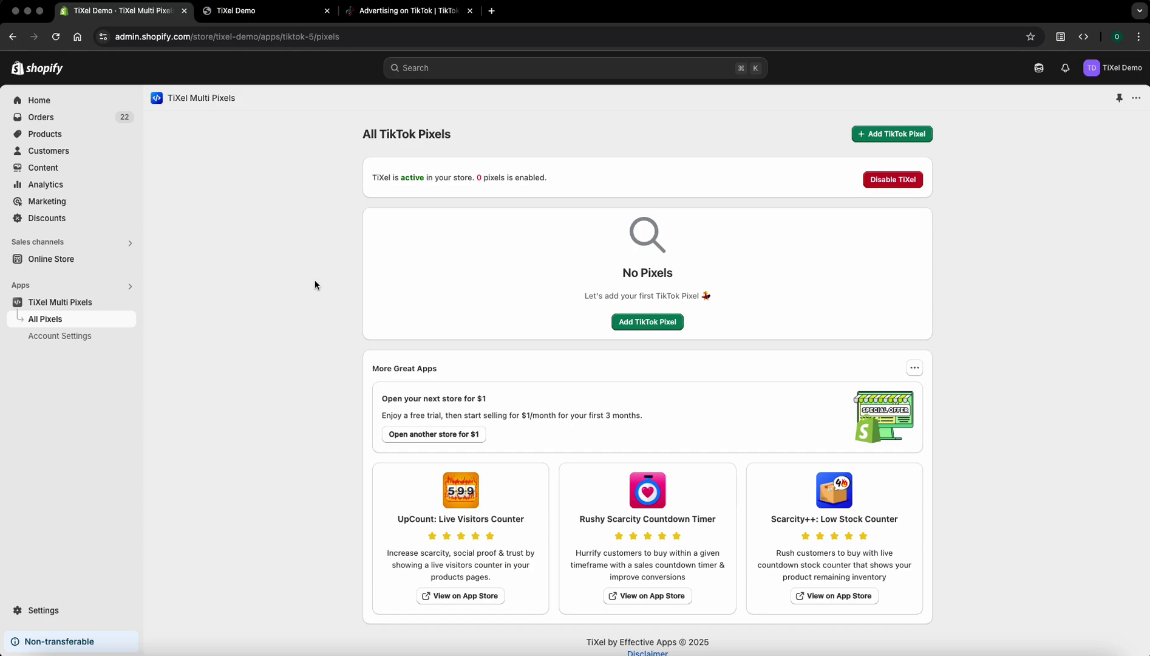
# - Open TiXel's Add New Events API Pixel form from Add TikTok Pixel
pyautogui.click(642, 325)
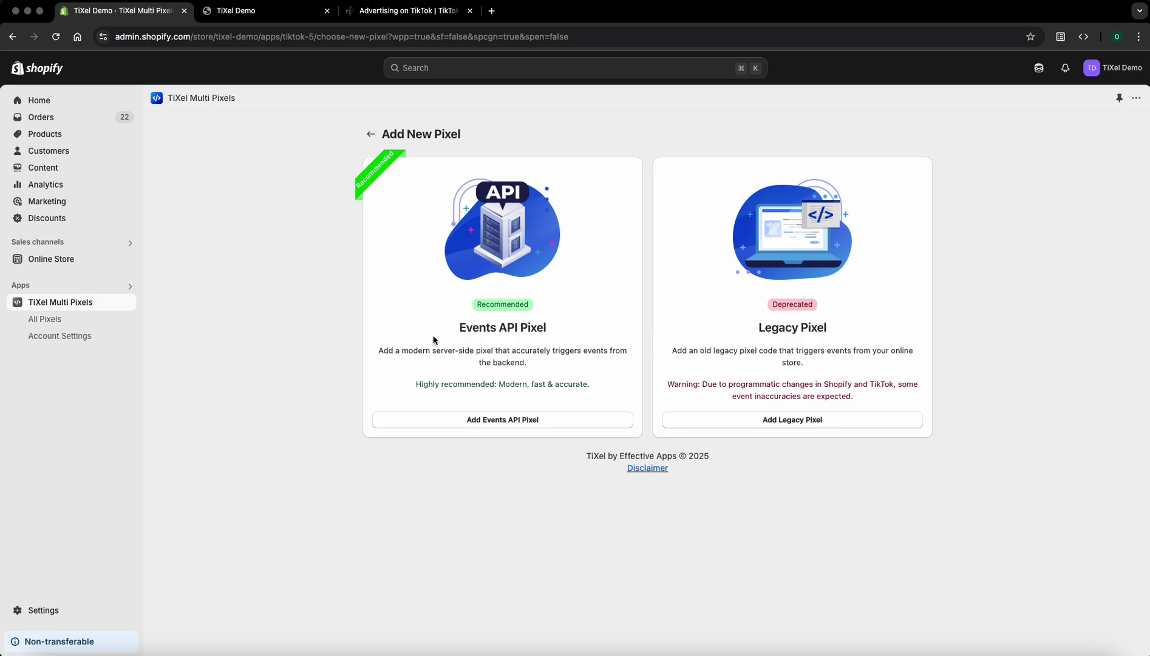
pyautogui.moveTo(456, 333); pyautogui.dragTo(590, 331)
pyautogui.click(590, 330)
pyautogui.click(483, 419)
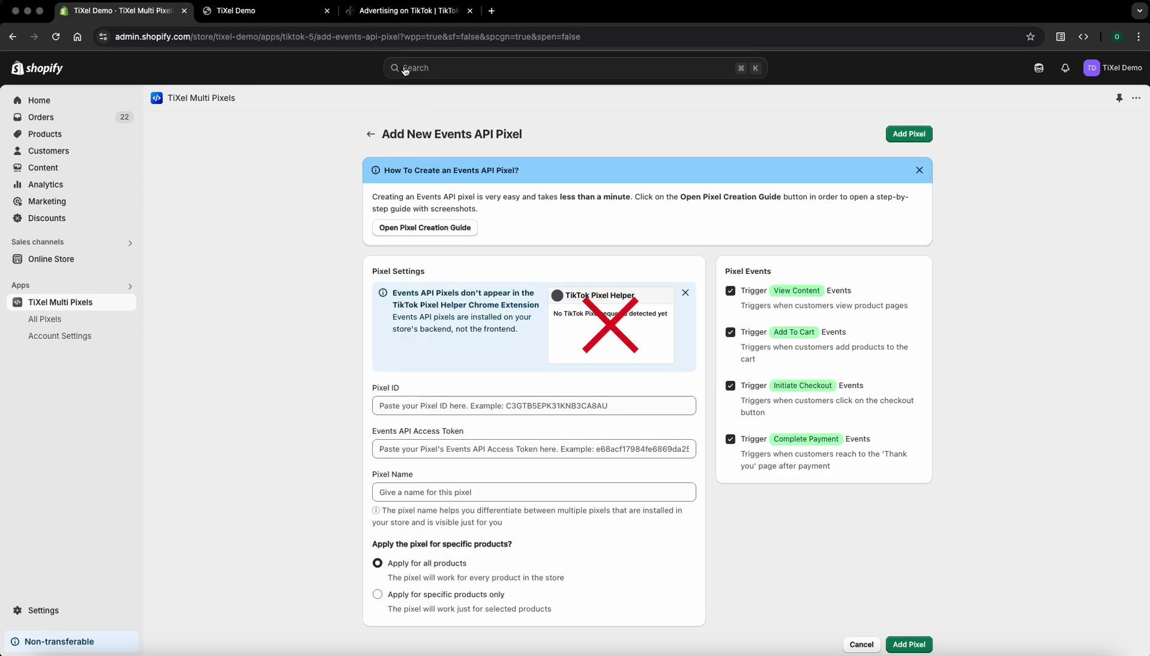
# - Switch to TikTok Ads Manager and open Events Manager from the Tools menu
pyautogui.click(396, 13)
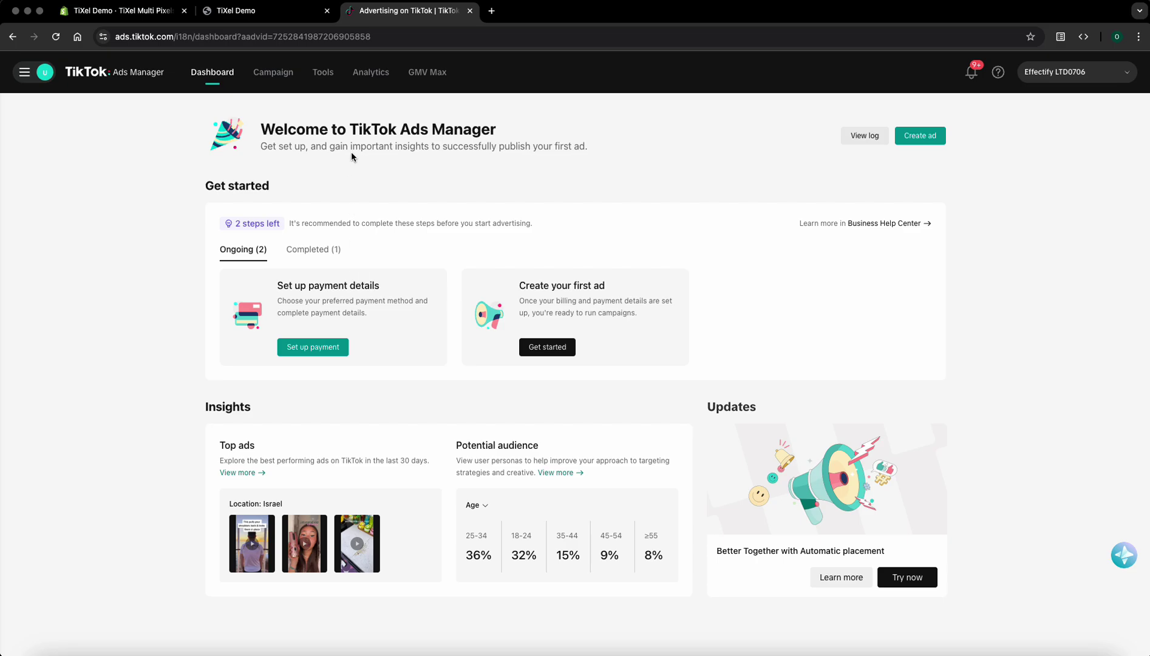
pyautogui.moveTo(321, 80)
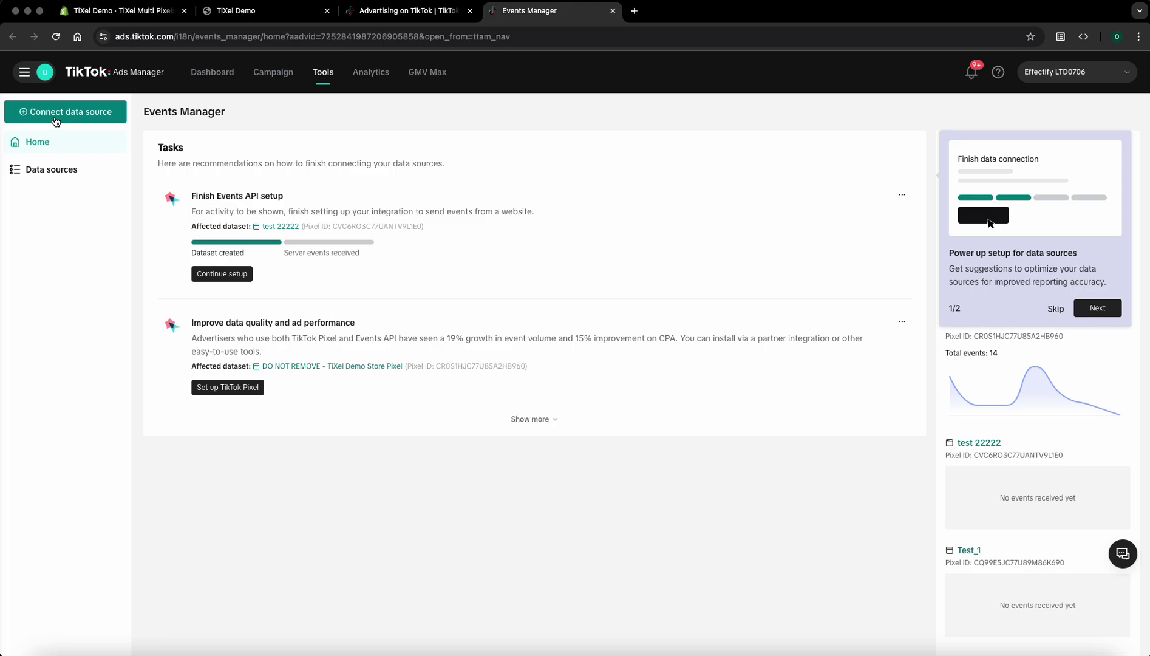
# - Connect a new Web data source using the store address tixel-demo.myshopify.com
pyautogui.click(57, 119)
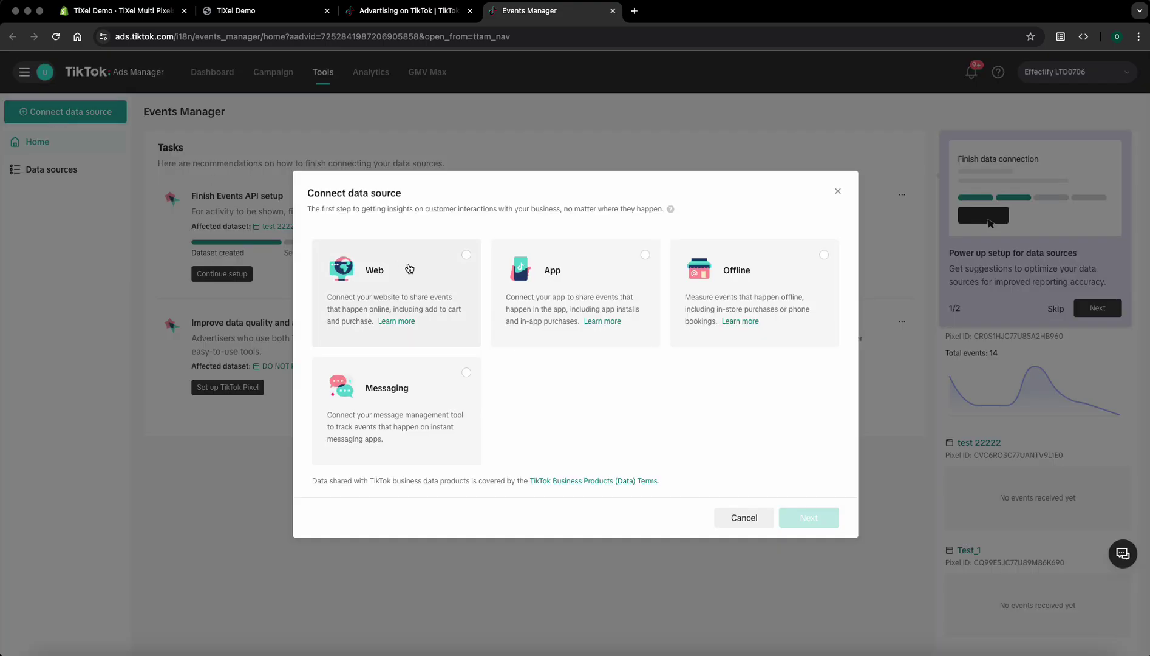
pyautogui.click(418, 274)
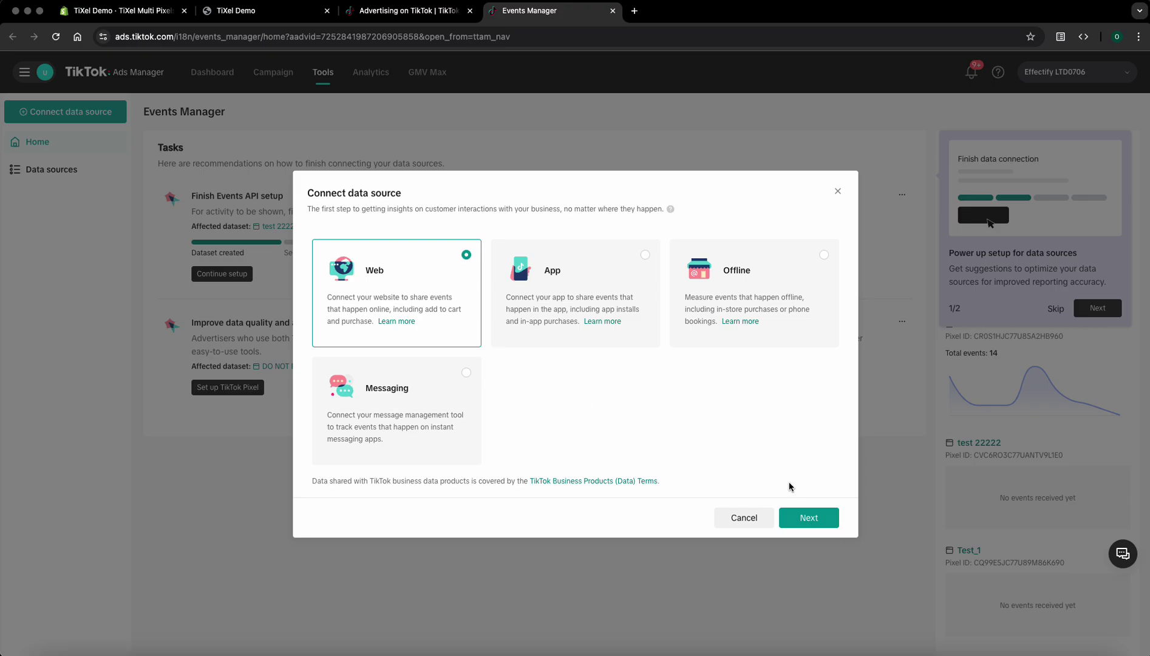
pyautogui.click(819, 523)
pyautogui.click(516, 328)
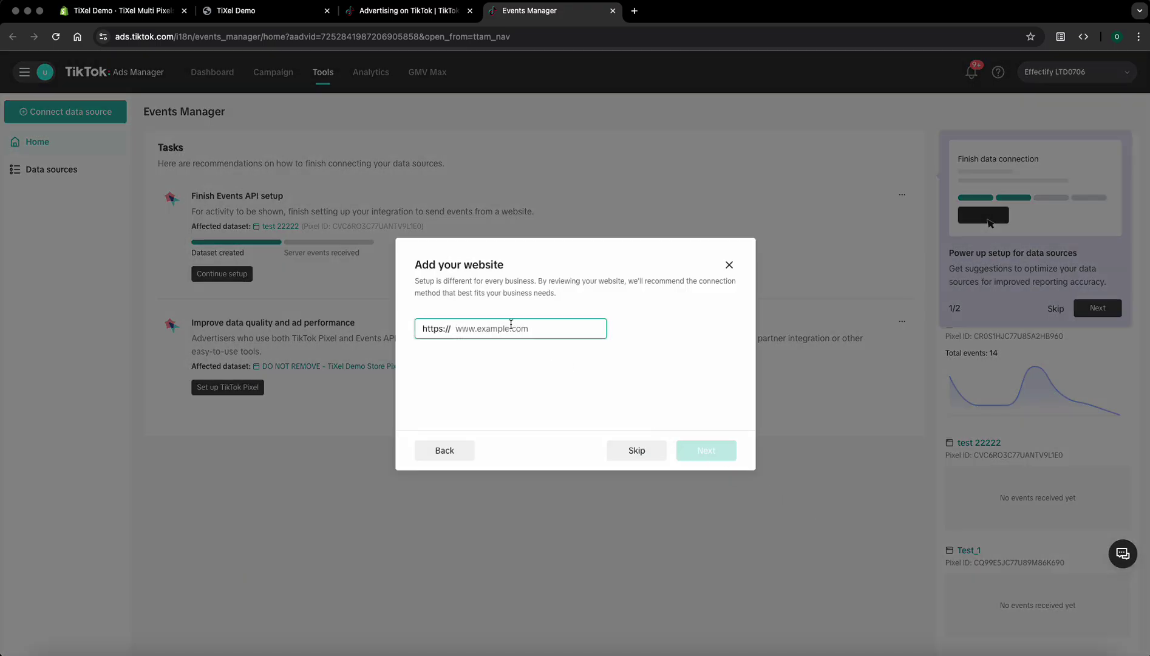
pyautogui.click(255, 11)
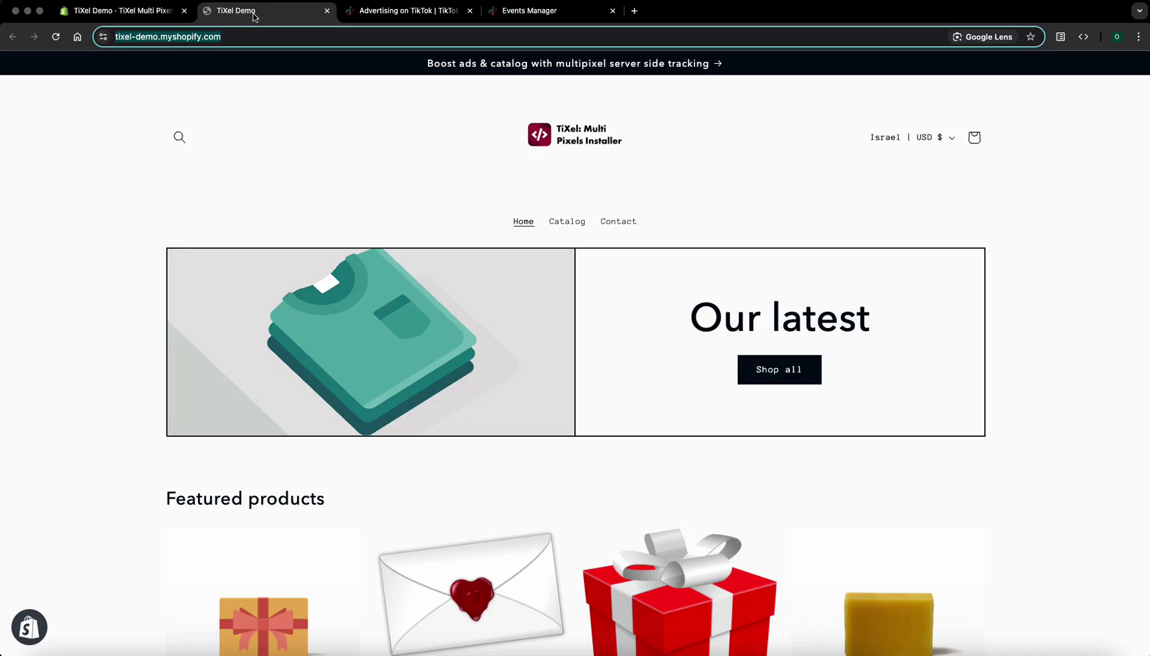
pyautogui.click(256, 37)
pyautogui.hotkey('ctrl', 'c')
pyautogui.click(533, 11)
pyautogui.hotkey('ctrl', 'v')
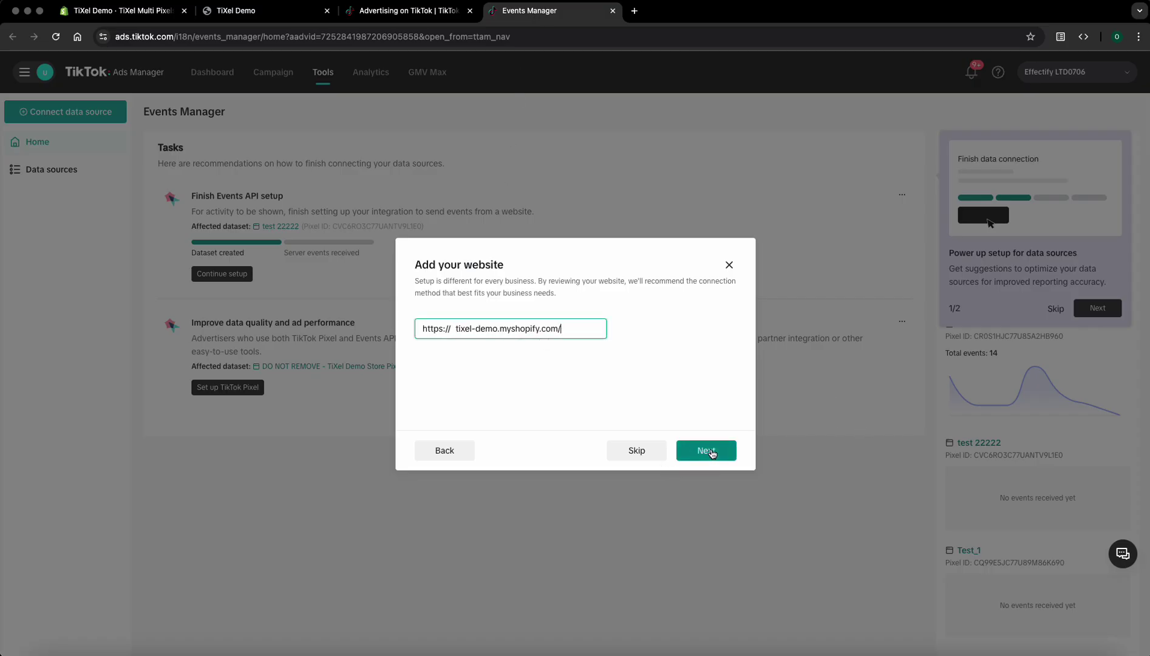
pyautogui.click(715, 455)
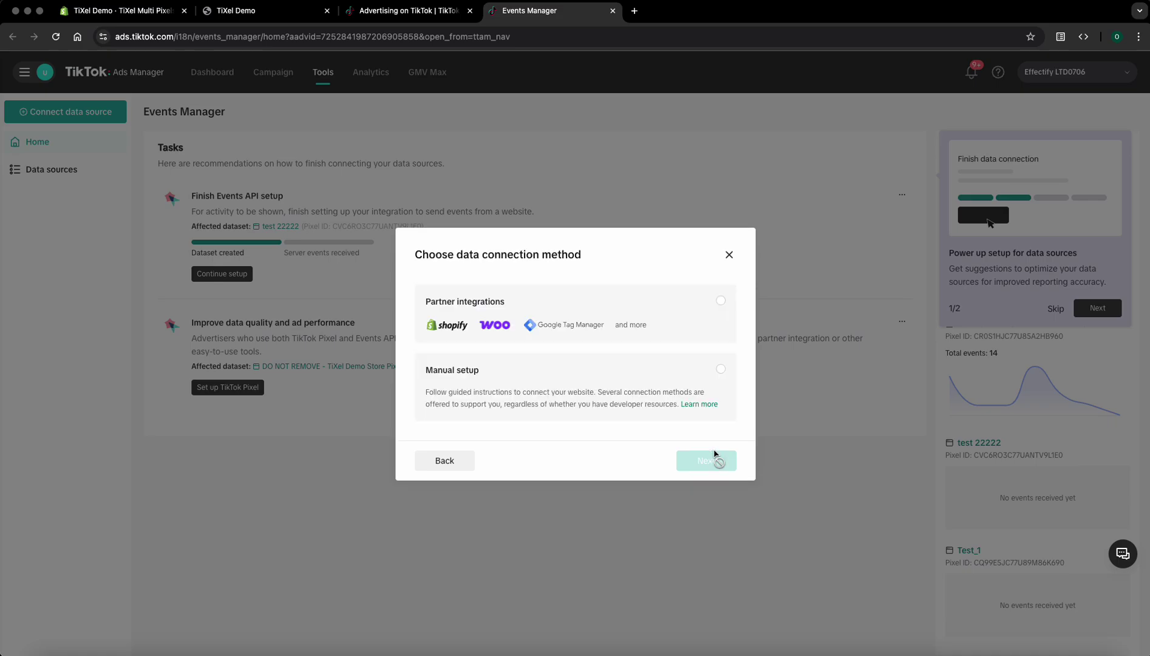
# - Choose manual setup with the Events API connection method
pyautogui.click(534, 391)
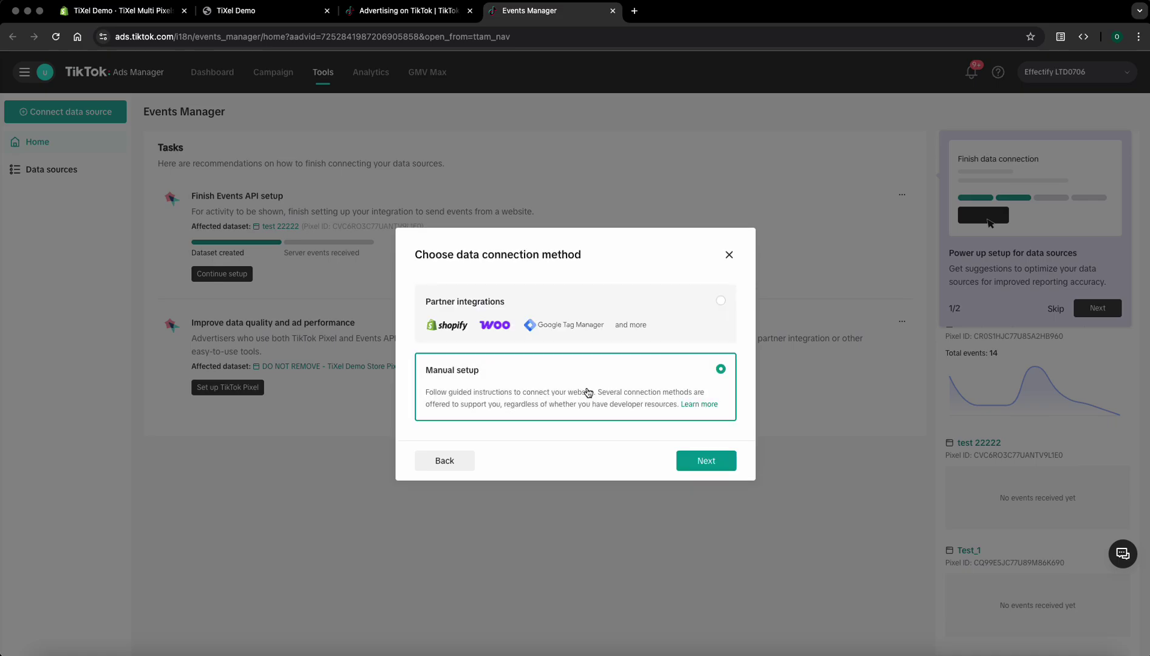
pyautogui.click(710, 463)
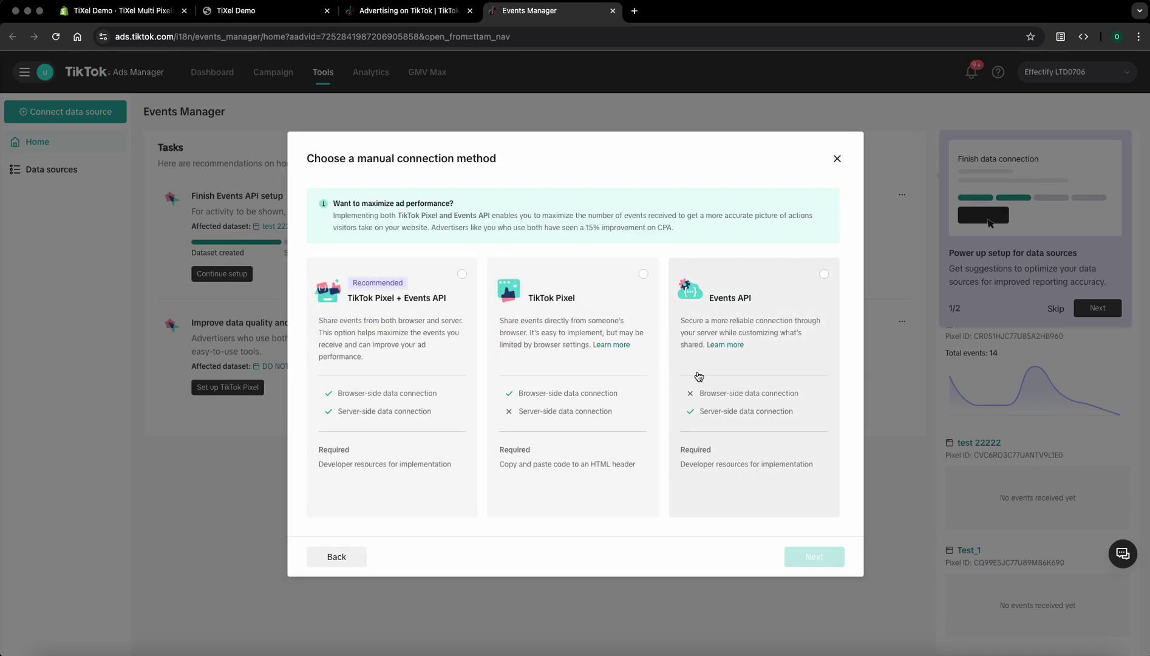
pyautogui.click(726, 305)
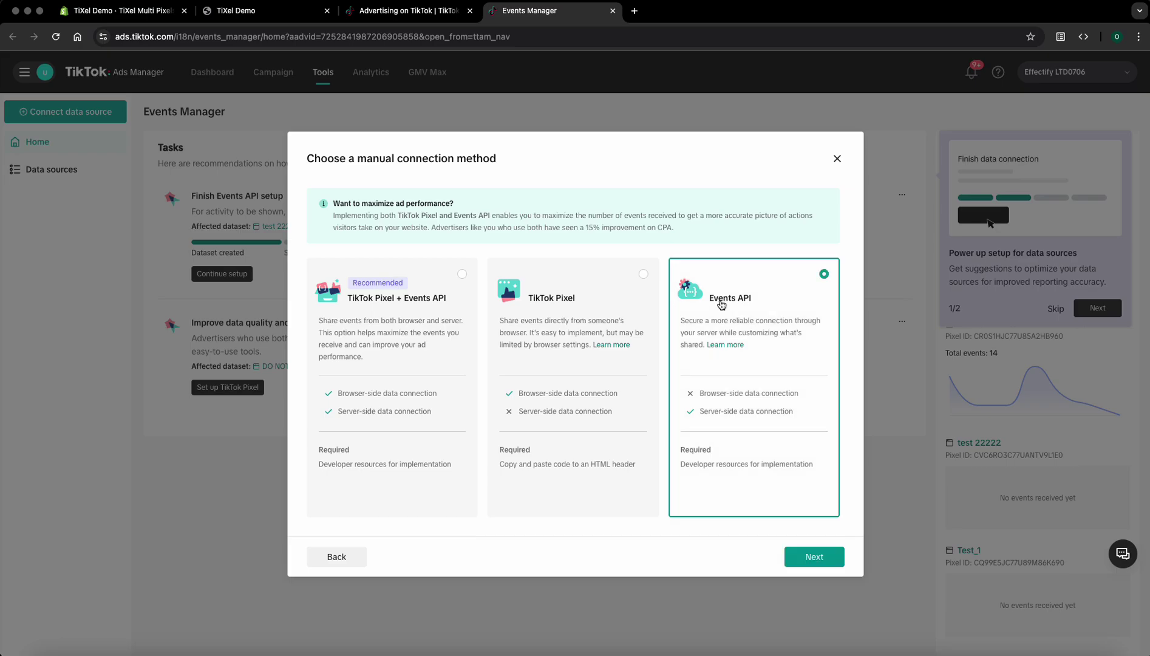
# - Create the Events API pixel named Demo 1 and continue past the business funnel step
pyautogui.click(822, 557)
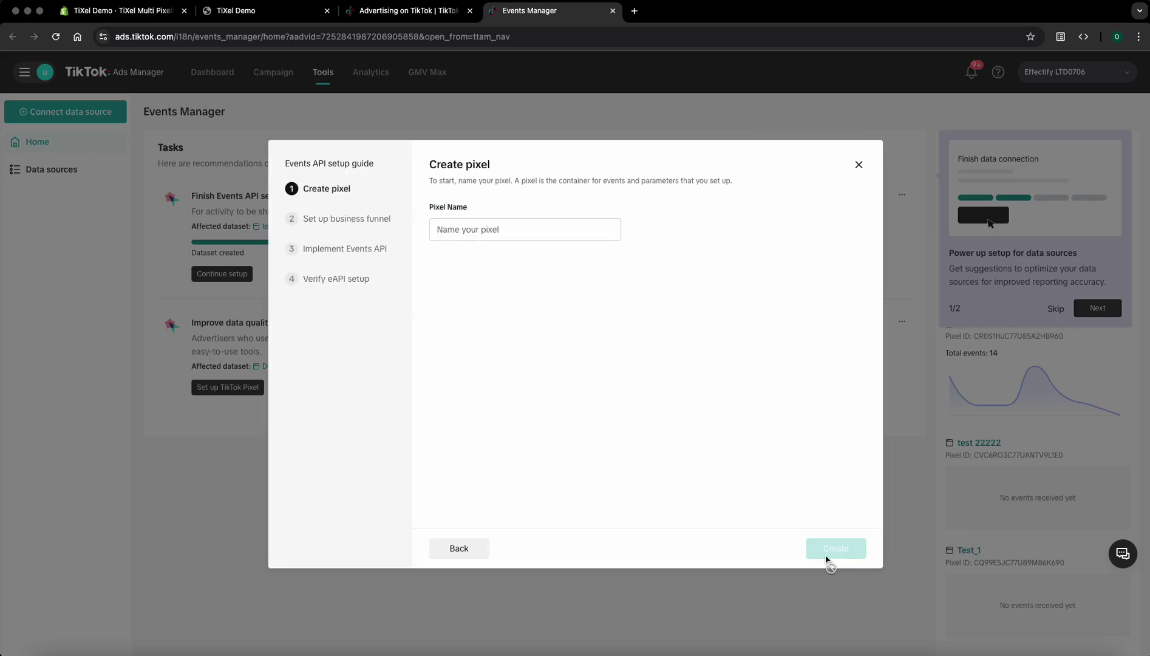
pyautogui.click(510, 230)
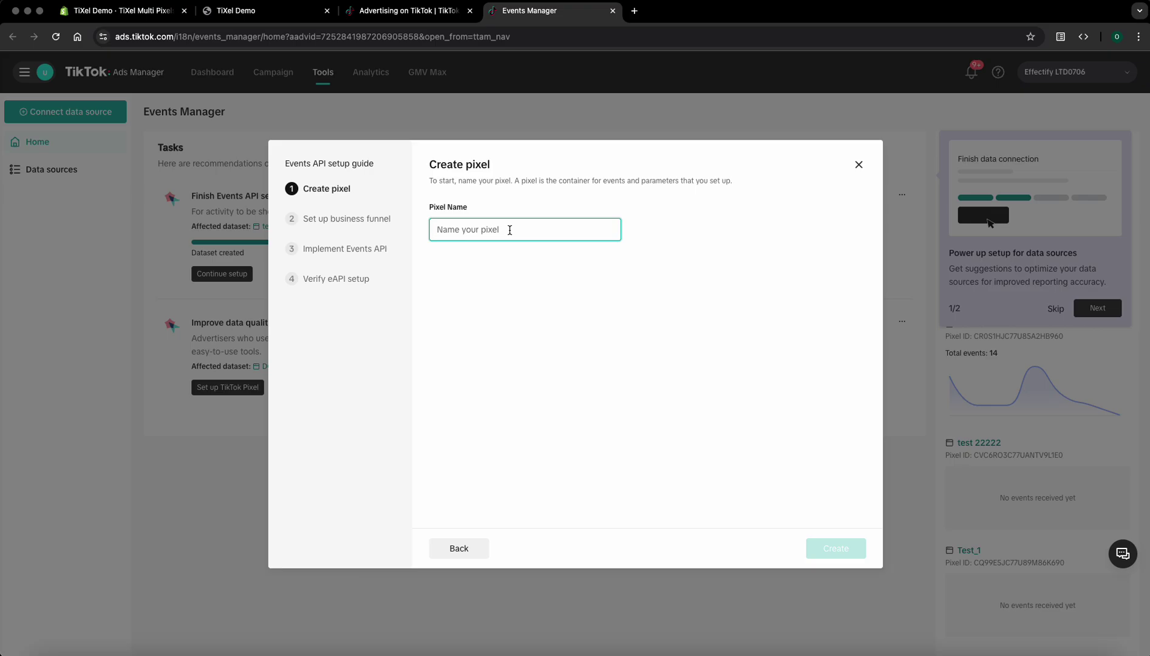
pyautogui.write('Demo 1')
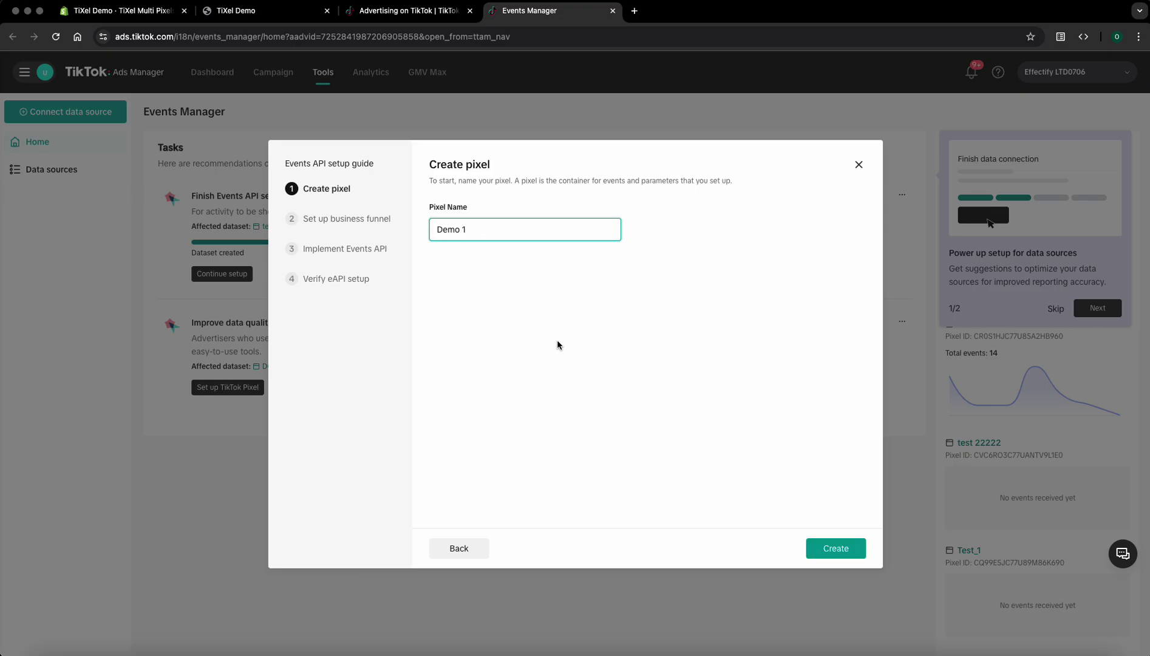
pyautogui.click(586, 341)
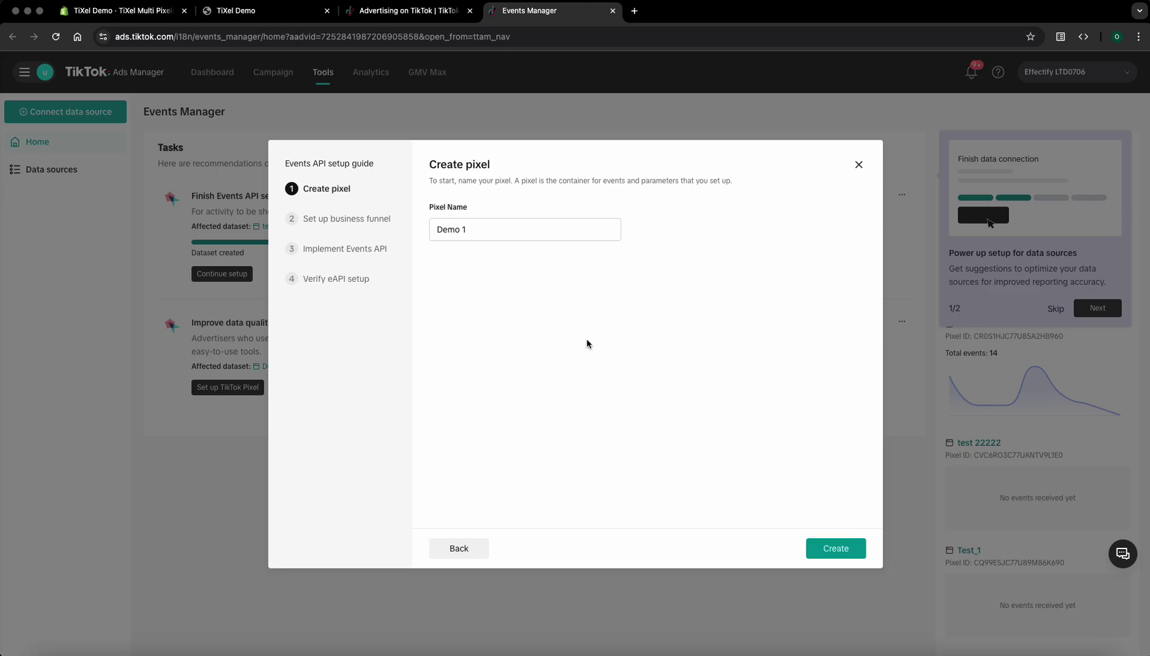
pyautogui.click(835, 549)
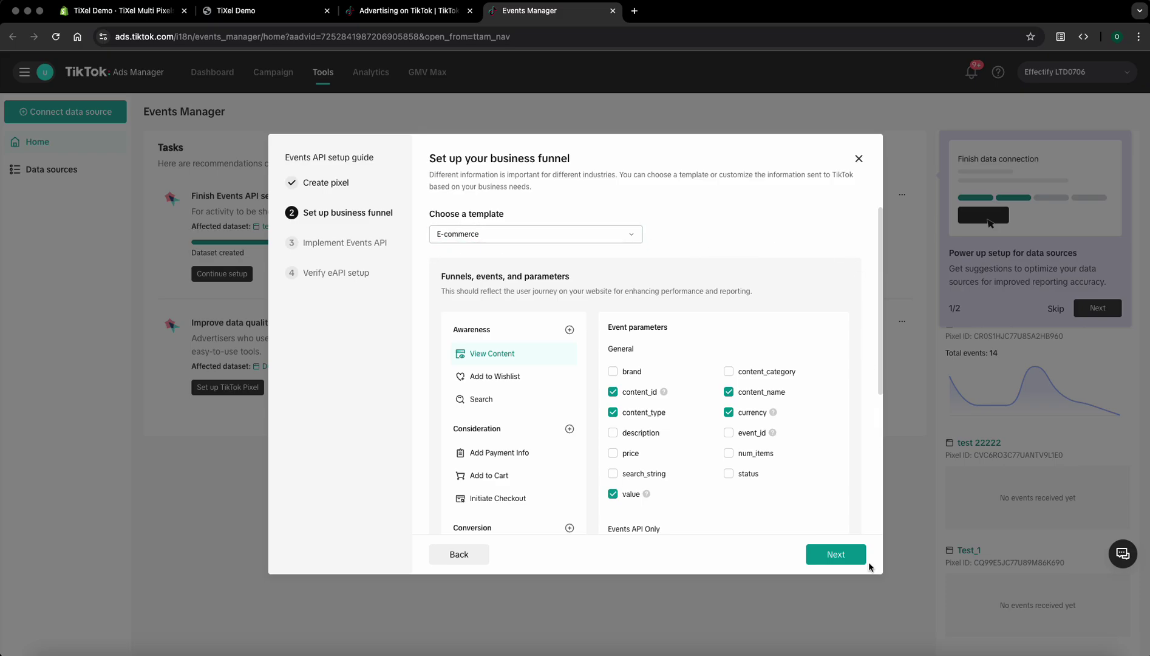
pyautogui.click(848, 555)
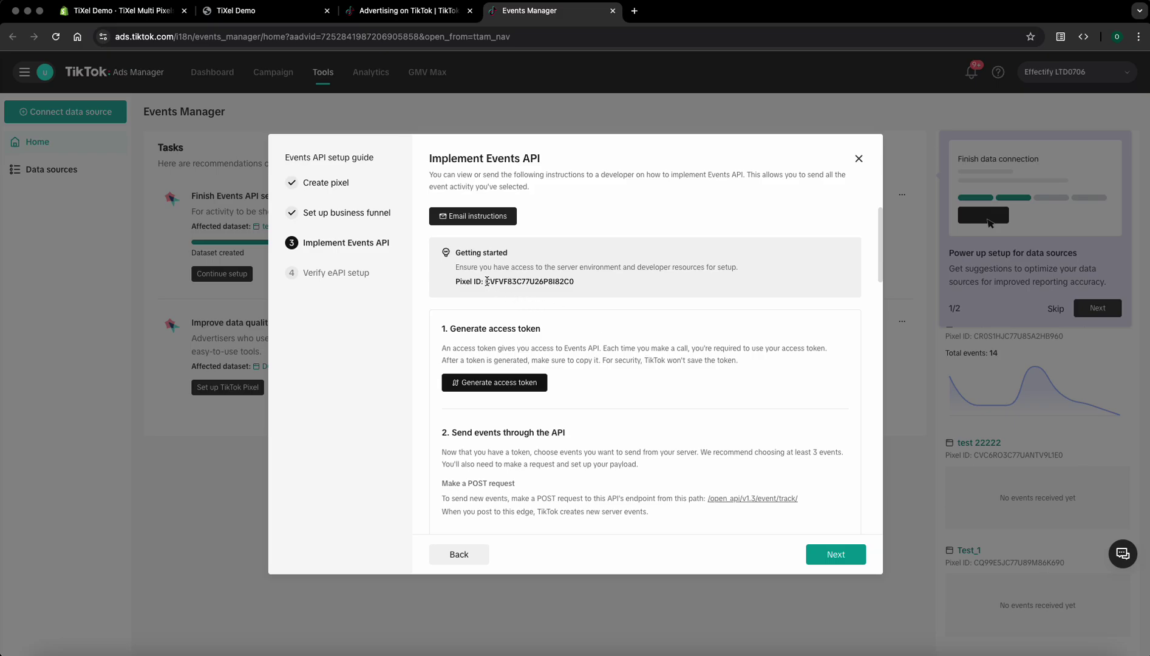
# - Copy the Demo 1 pixel ID from TikTok into TiXel's Pixel ID field
pyautogui.doubleClick(486, 281)
pyautogui.rightClick(486, 279)
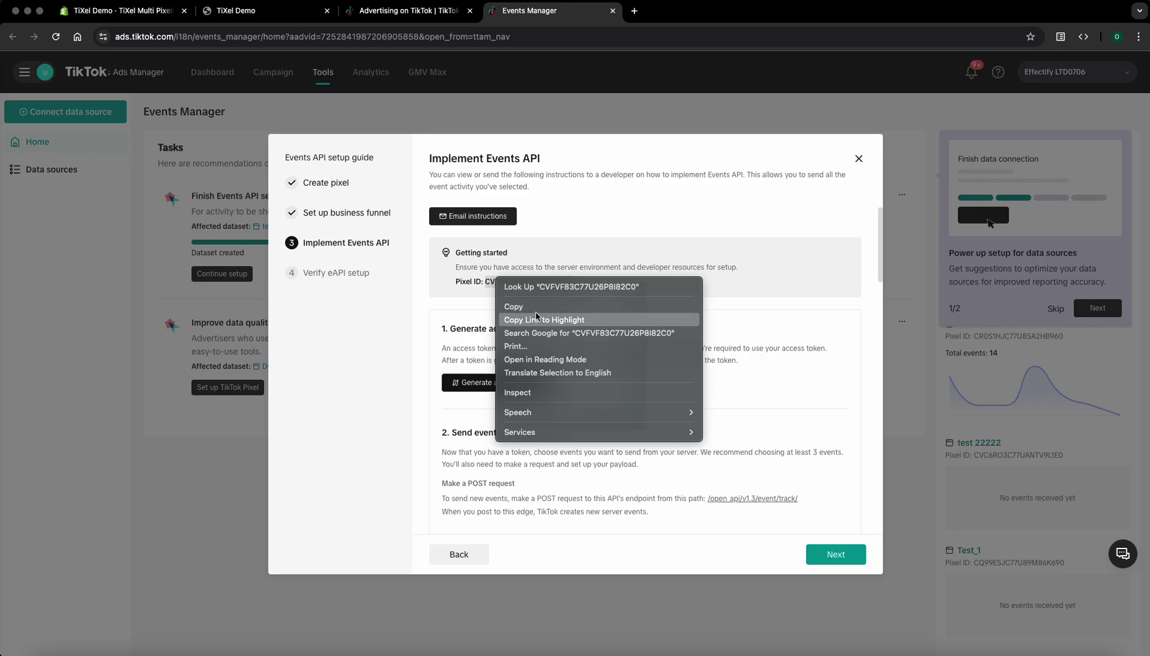
pyautogui.click(536, 305)
pyautogui.click(122, 10)
pyautogui.scroll(-2, 337, 319)
pyautogui.click(467, 350)
pyautogui.press('super+v')
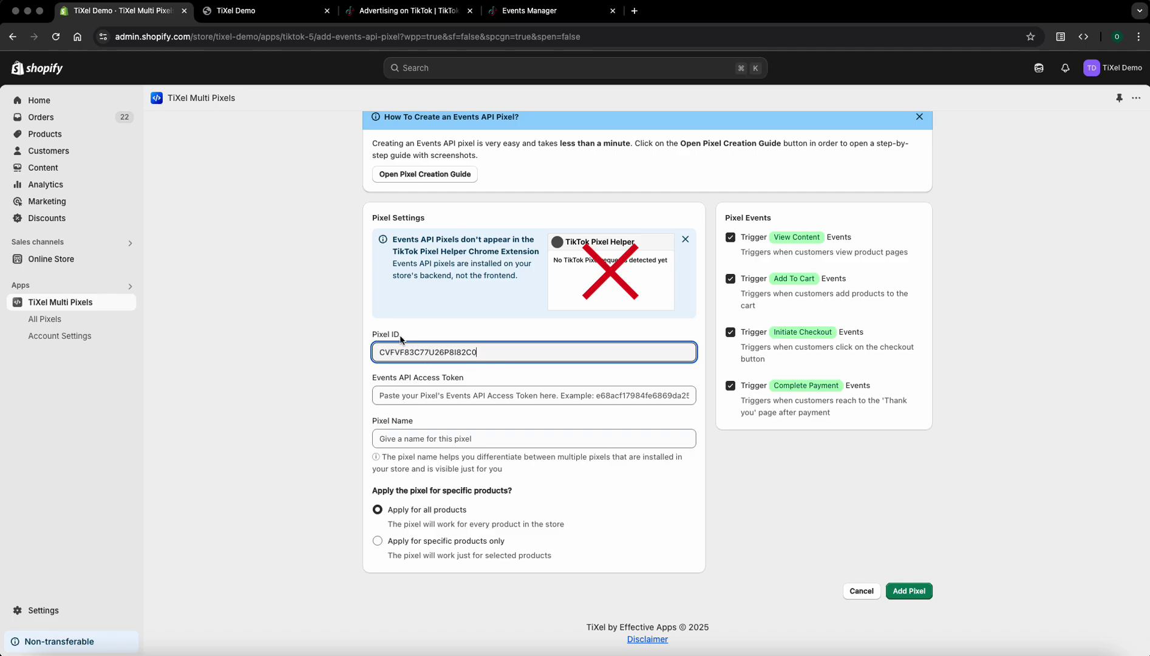
pyautogui.click(521, 13)
pyautogui.click(492, 342)
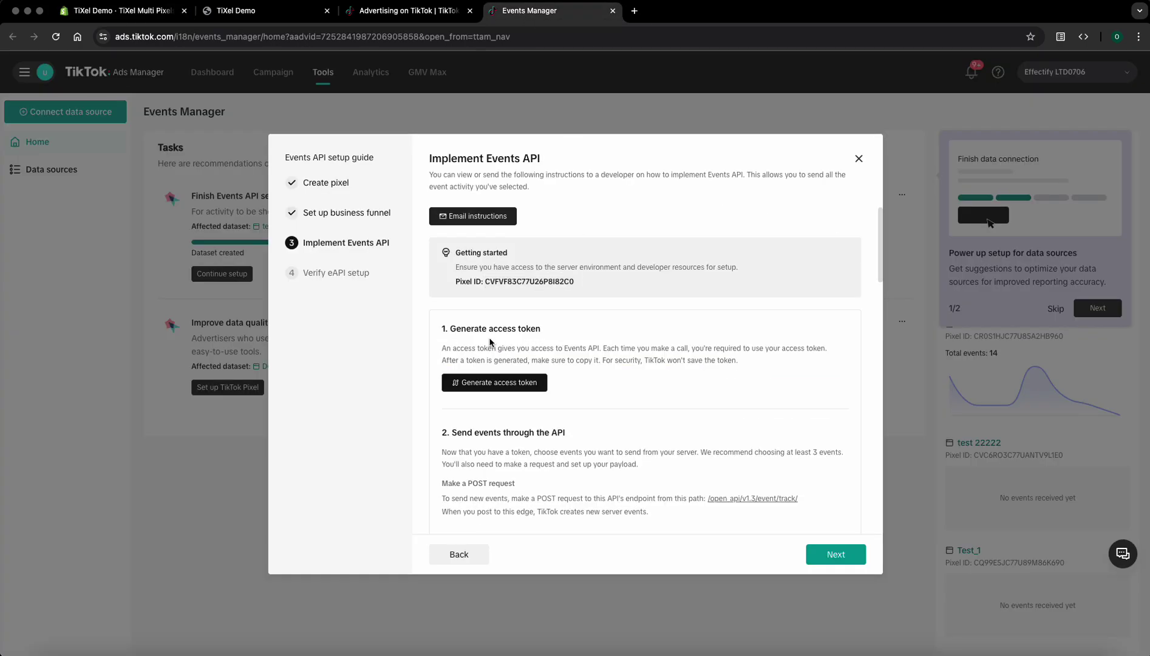
# - Generate an Events API access token and paste it into TiXel's Events API Access Token field
pyautogui.click(513, 385)
pyautogui.scroll(-1, 545, 434)
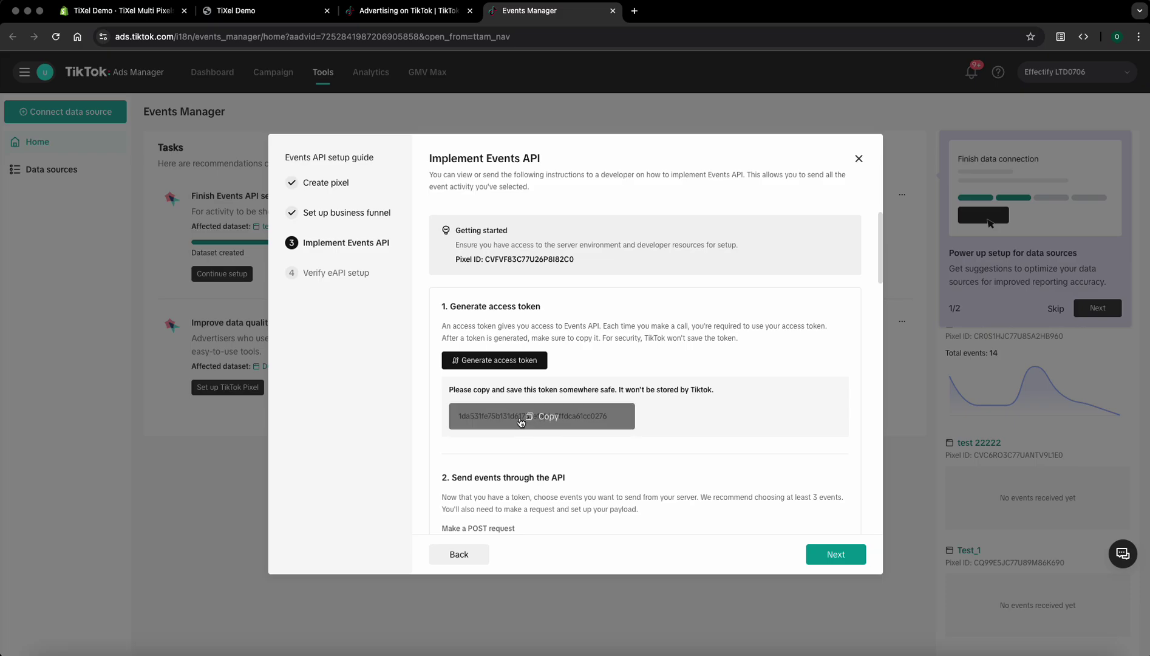
pyautogui.click(548, 420)
pyautogui.click(139, 12)
pyautogui.click(474, 396)
pyautogui.press('super+v')
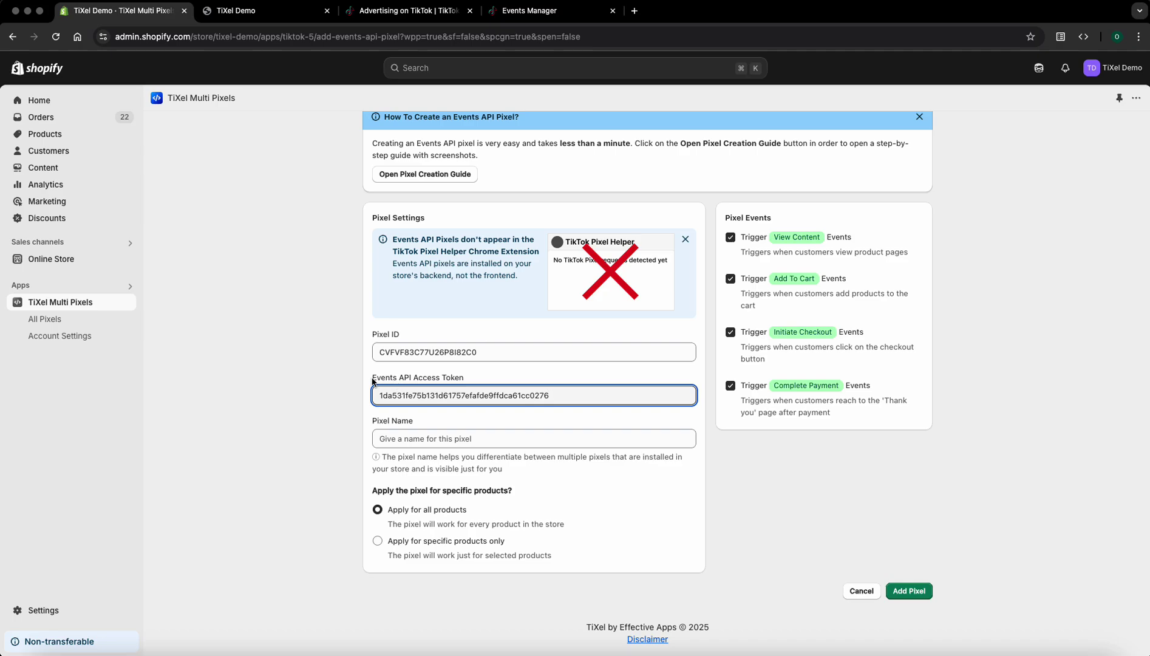
pyautogui.click(452, 375)
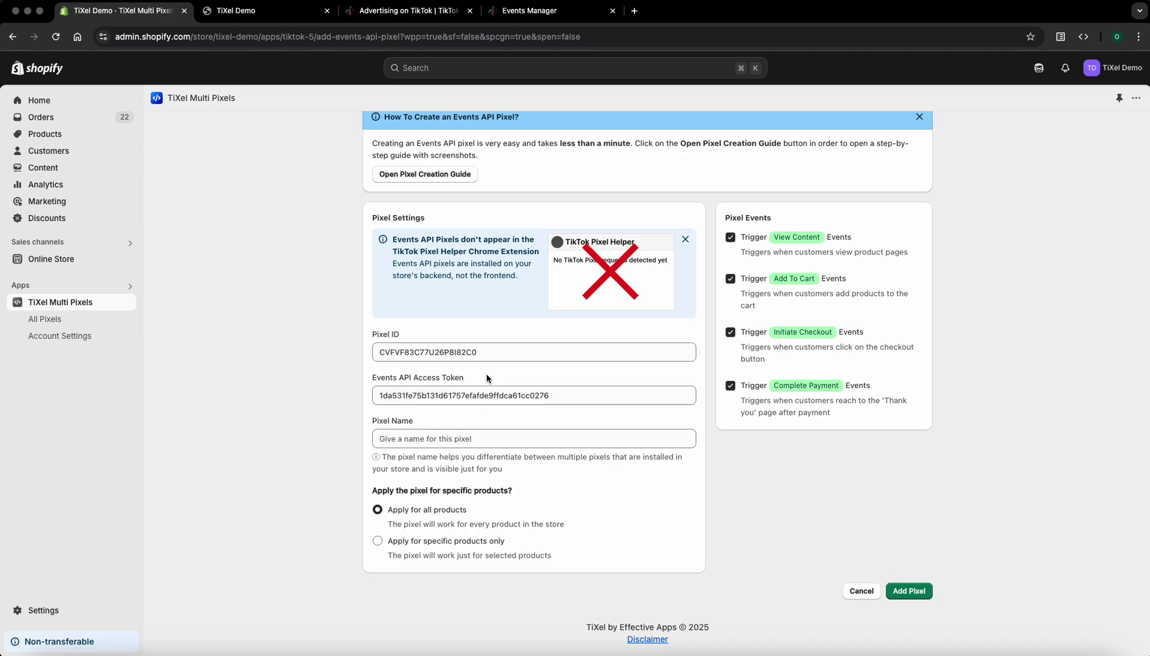
pyautogui.click(524, 14)
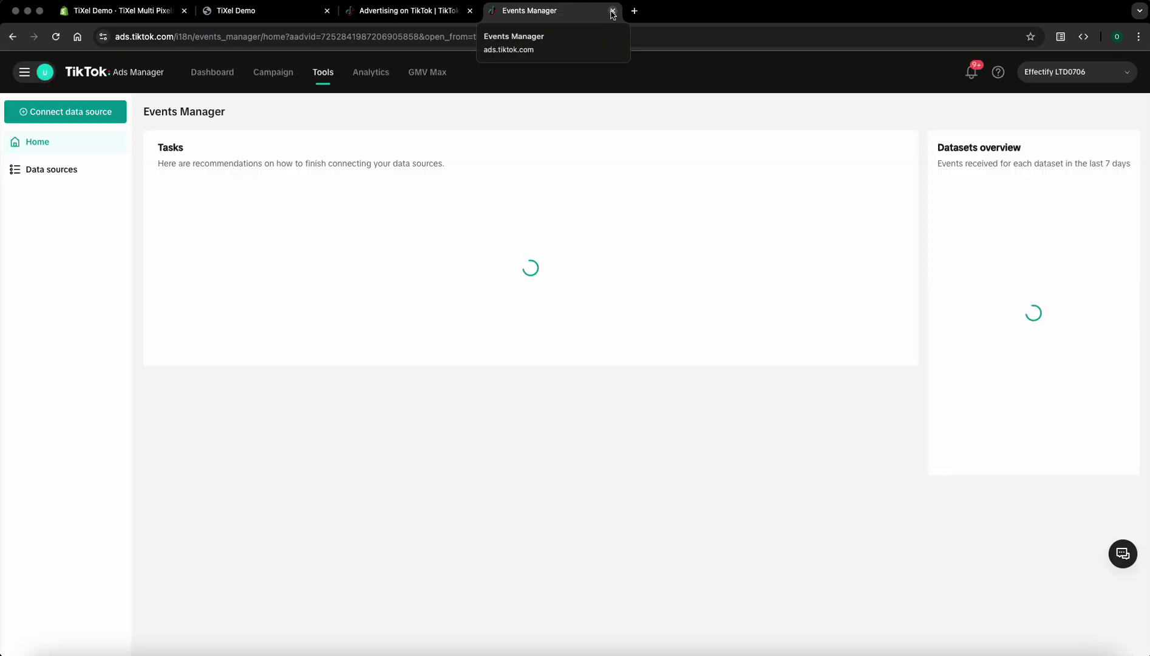
# - Close the Events Manager tab and return to the TiXel pixel form
pyautogui.click(612, 12)
pyautogui.click(119, 13)
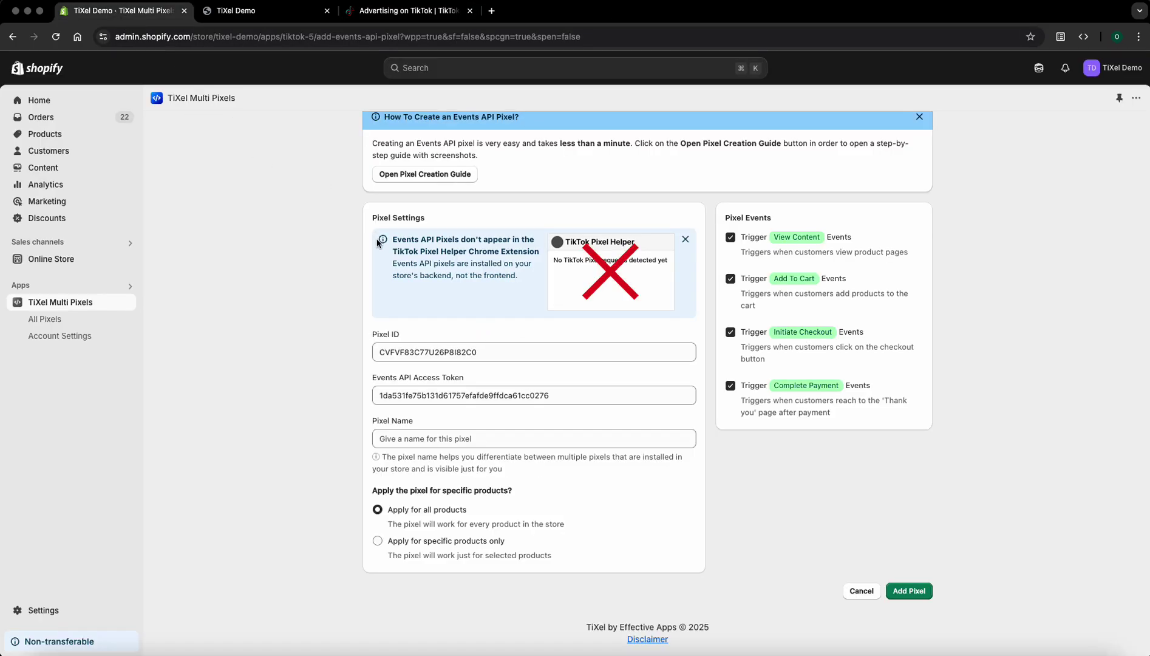
# - Enter Demo 1 as the Pixel Name in the TiXel form
pyautogui.click(458, 436)
pyautogui.write('D')
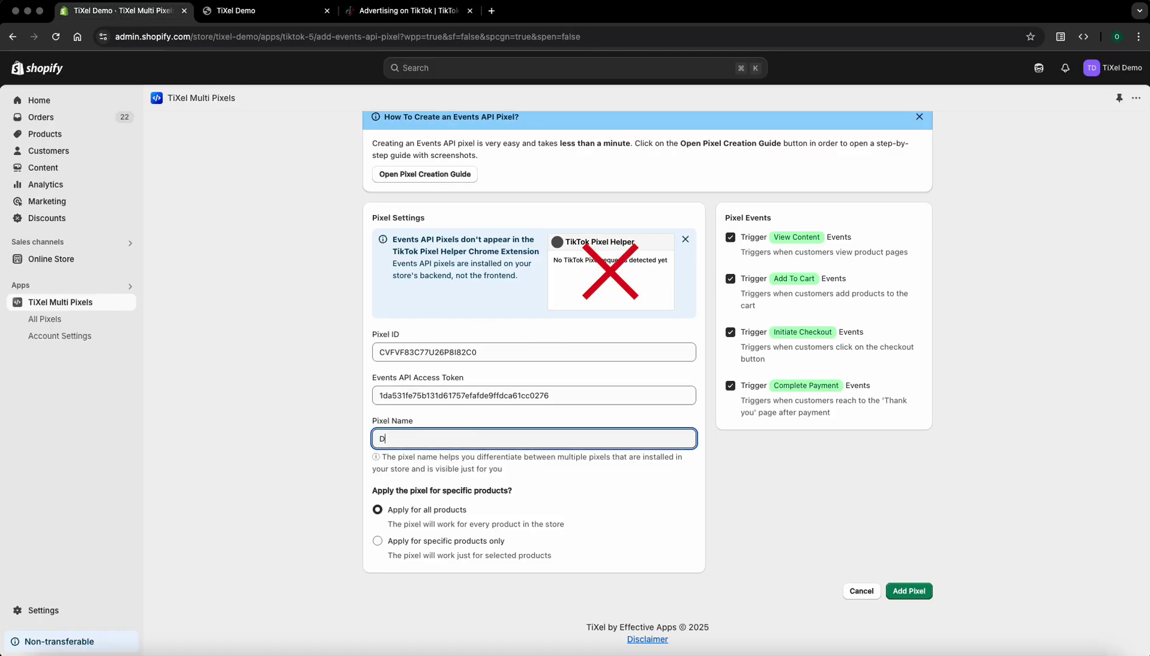
pyautogui.write('emo 1')
pyautogui.moveTo(372, 490); pyautogui.dragTo(586, 496)
pyautogui.click(586, 497)
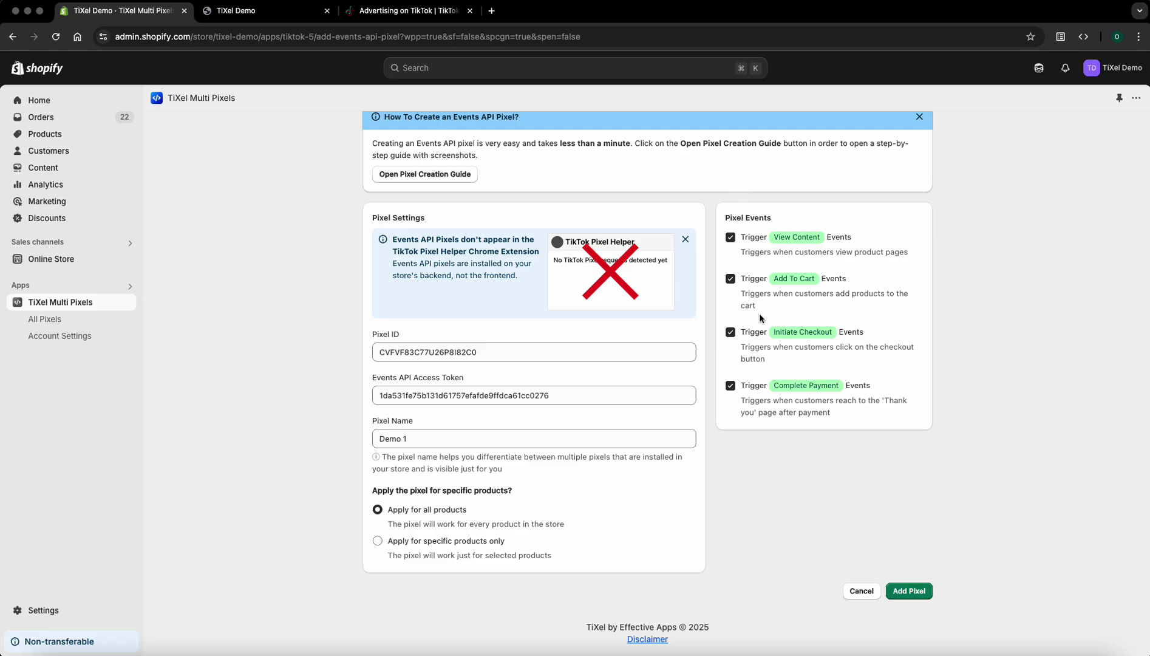
pyautogui.scroll(2, 759, 314)
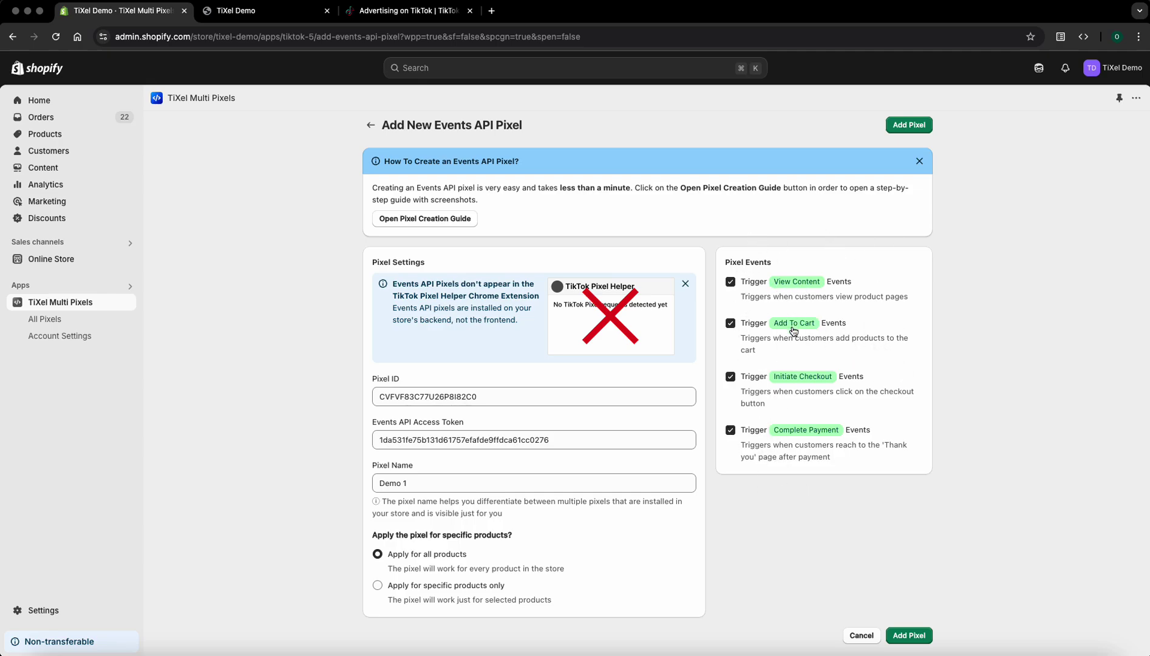
# - Save the Demo 1 pixel, let its four events trigger, then go to the pixel list
pyautogui.click(910, 635)
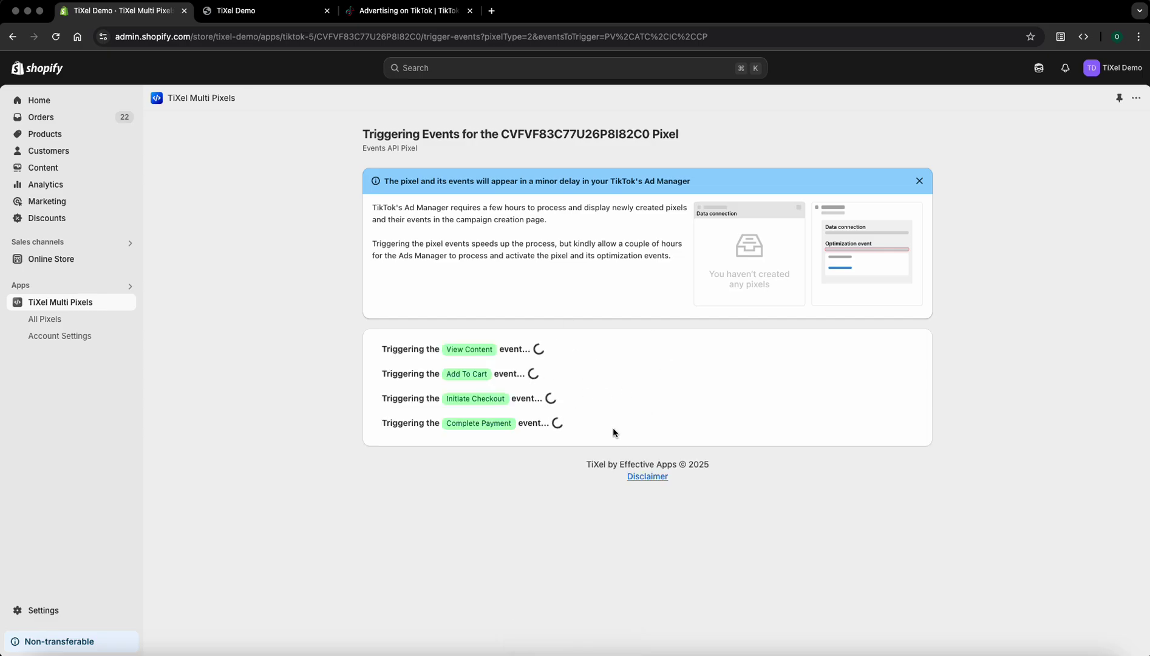
pyautogui.click(640, 445)
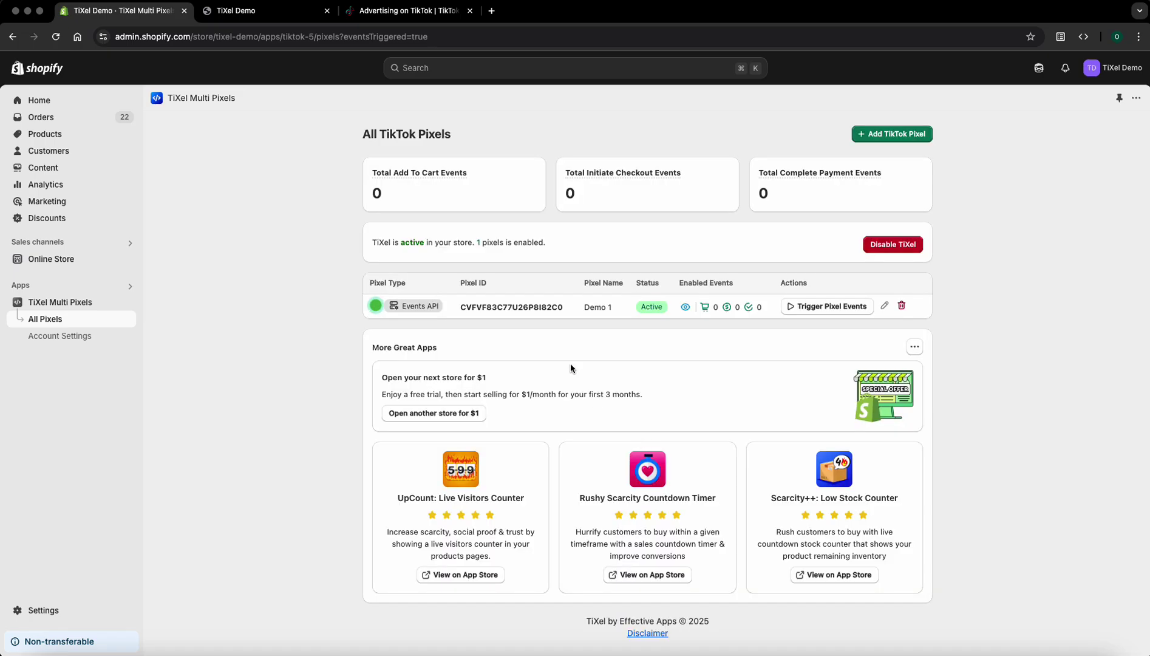